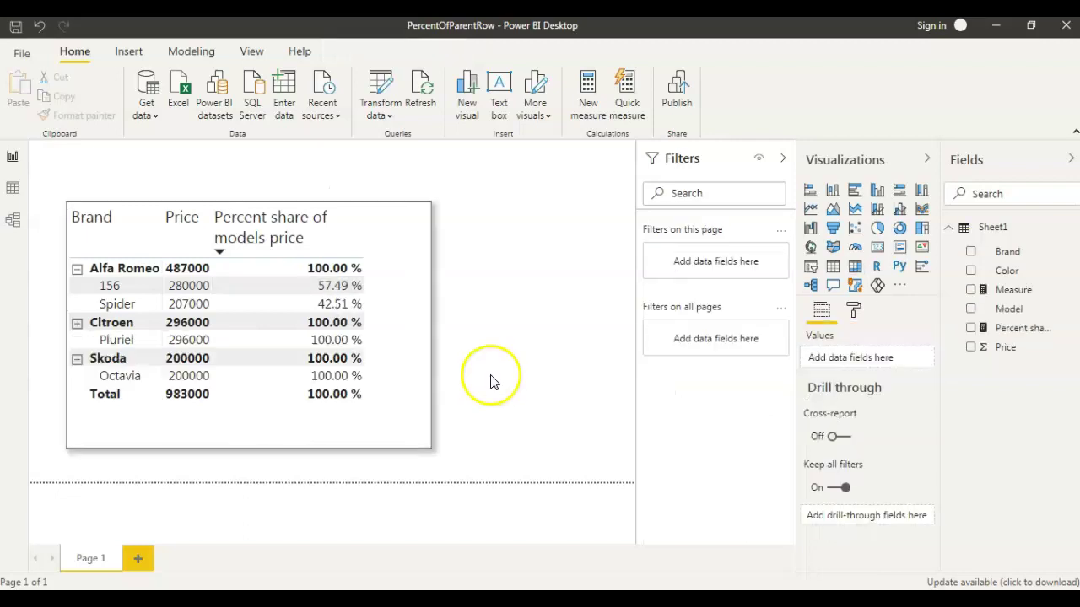
# - Deselect the matrix, which now lists models such as Alfa Romeo's 156 (57.49 %) and Spider (42.51 %)
pyautogui.click(494, 380)
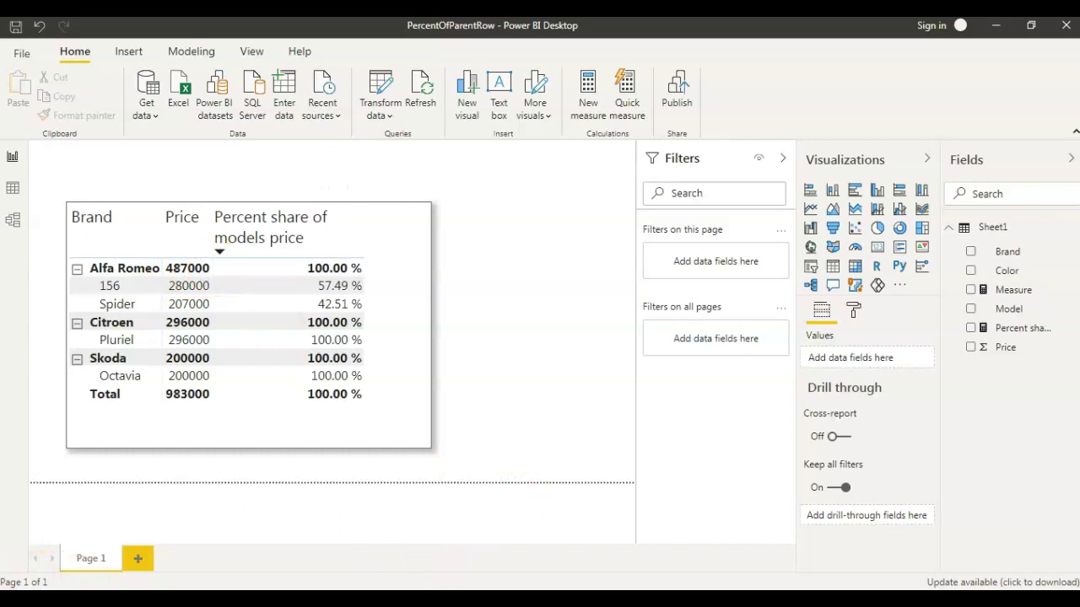
# - Launch Windows Calculator from the Start menu search
pyautogui.click(17, 597)
pyautogui.write('calc')
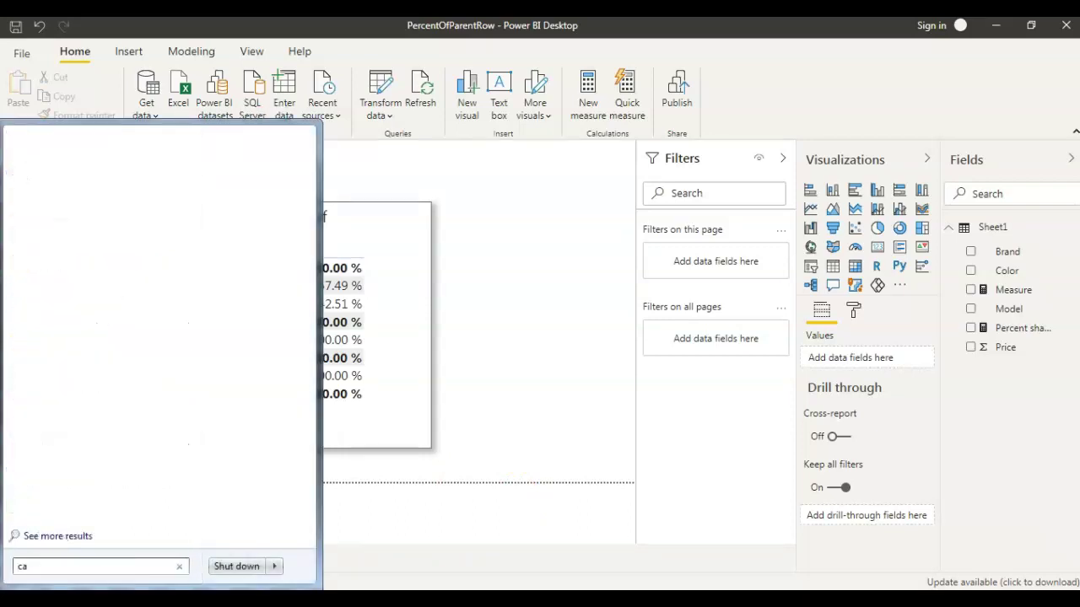
pyautogui.press('Return')
# - Compute 280000 ÷ 487000 in Calculator
pyautogui.click(810, 361)
pyautogui.click(810, 309)
pyautogui.click(782, 387)
pyautogui.click(782, 386)
pyautogui.click(781, 385)
pyautogui.click(781, 386)
pyautogui.click(873, 307)
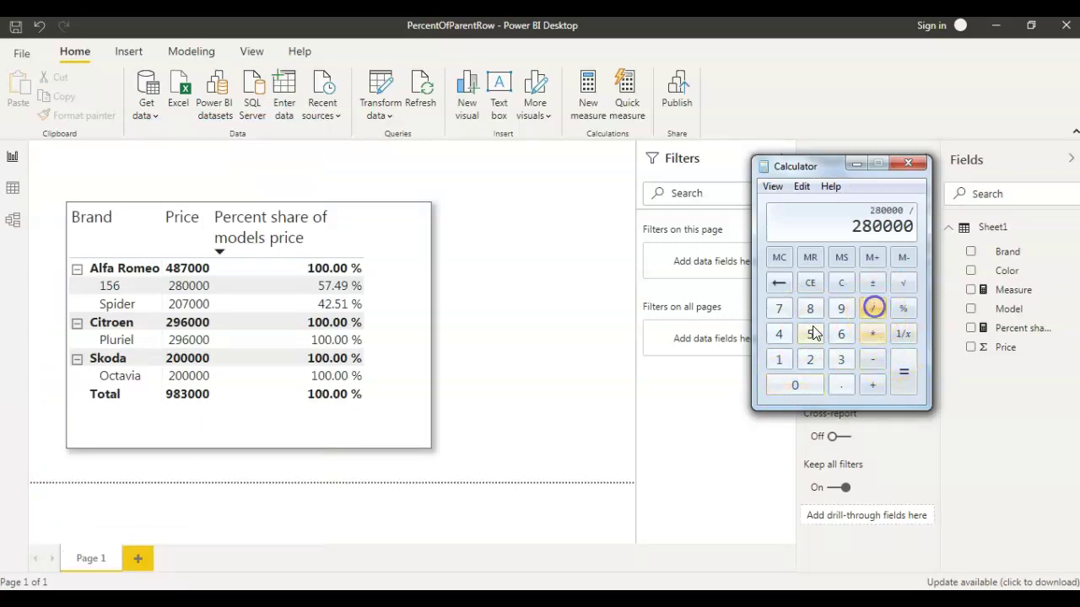
pyautogui.click(778, 334)
pyautogui.click(810, 309)
pyautogui.click(775, 309)
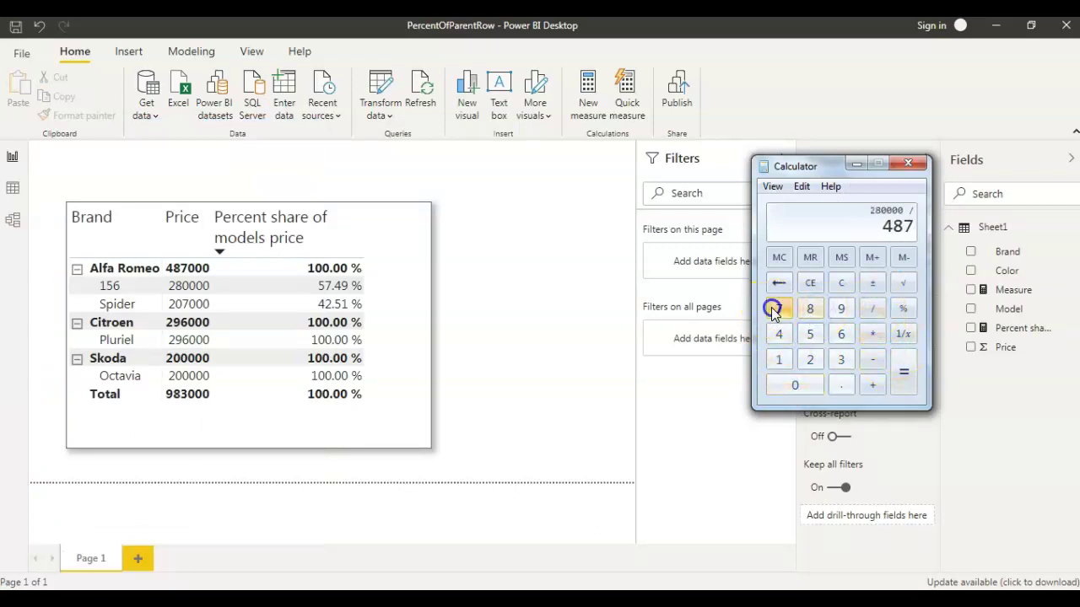
pyautogui.click(807, 385)
pyautogui.click(807, 385)
pyautogui.click(807, 384)
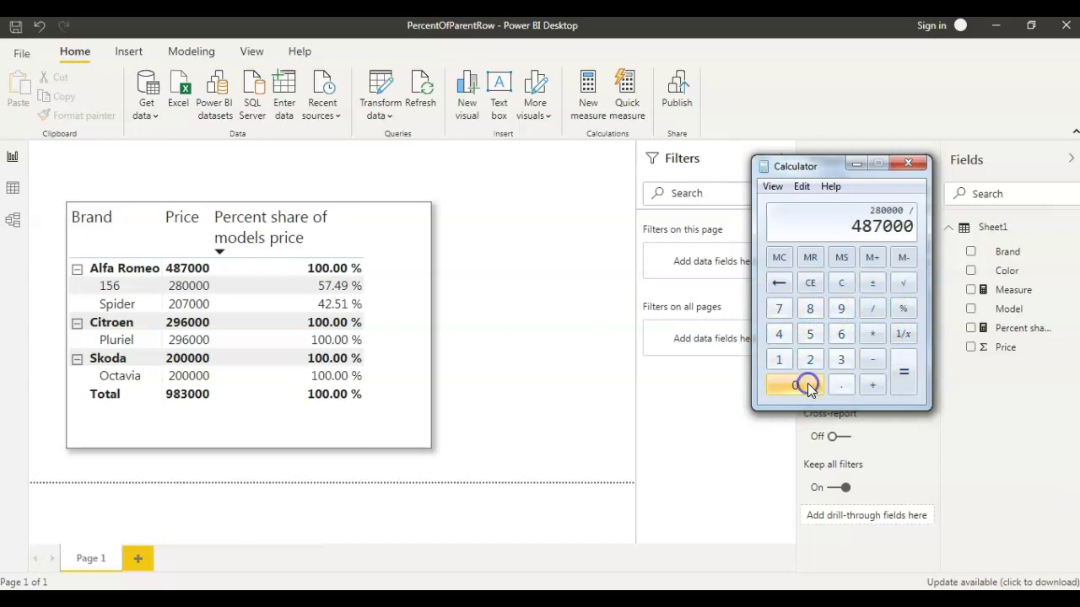
pyautogui.click(914, 389)
# - Multiply the ratio by 100 to get the 57.49 percentage
pyautogui.click(872, 337)
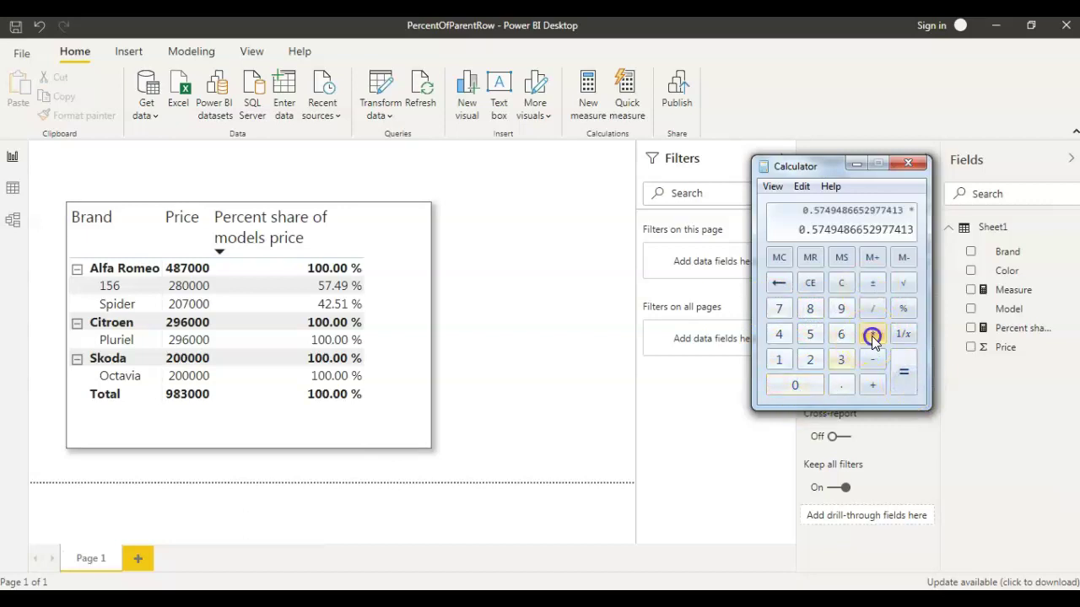
pyautogui.click(778, 360)
pyautogui.click(785, 384)
pyautogui.click(784, 384)
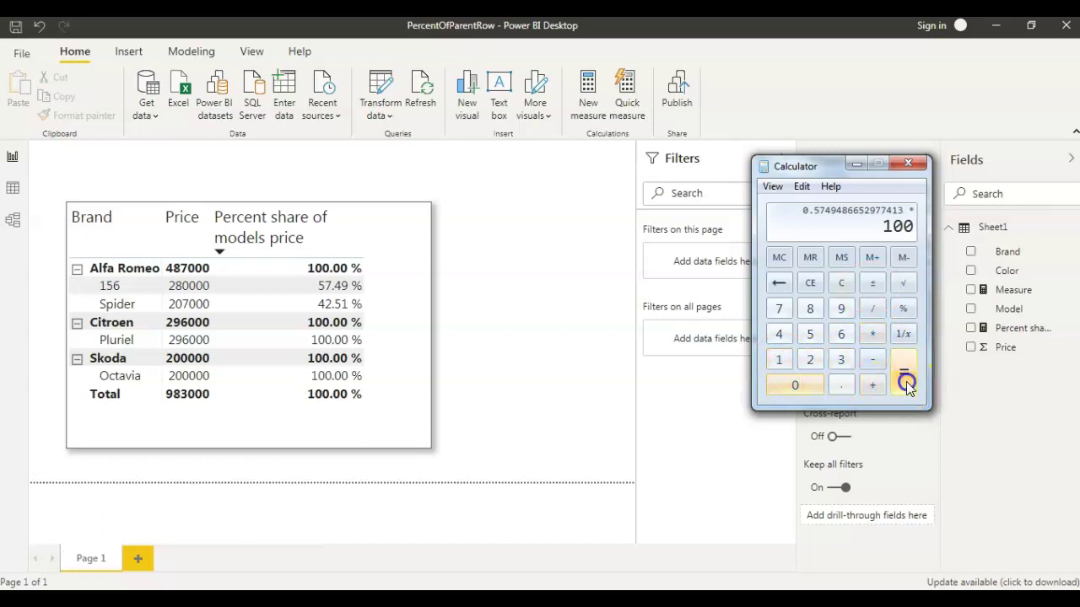
pyautogui.click(906, 384)
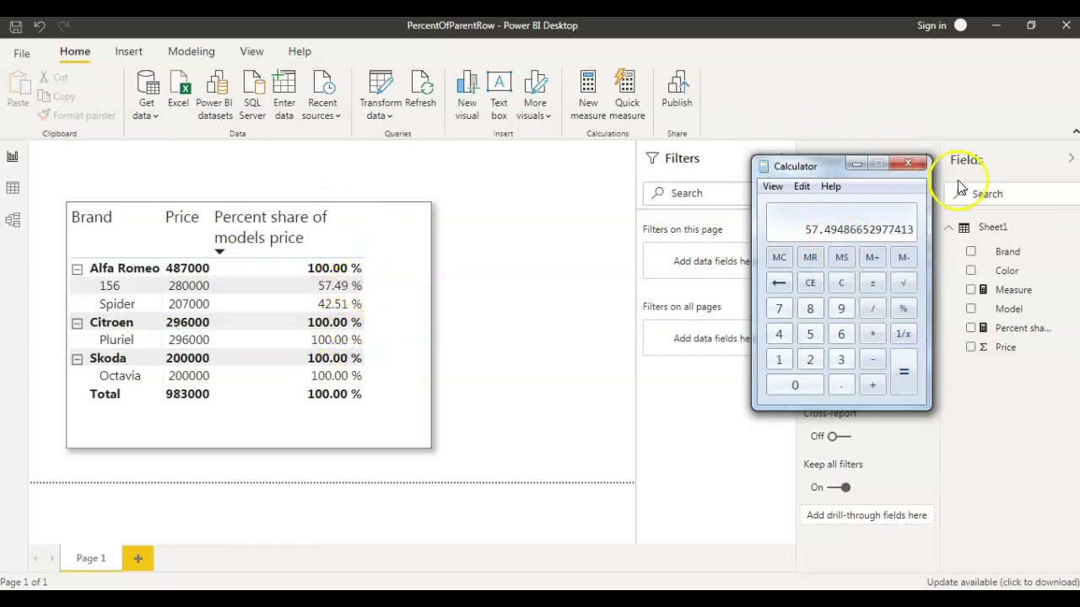
# - Close Calculator, review the Percent share of models price DAX formula, then deselect it
pyautogui.click(908, 164)
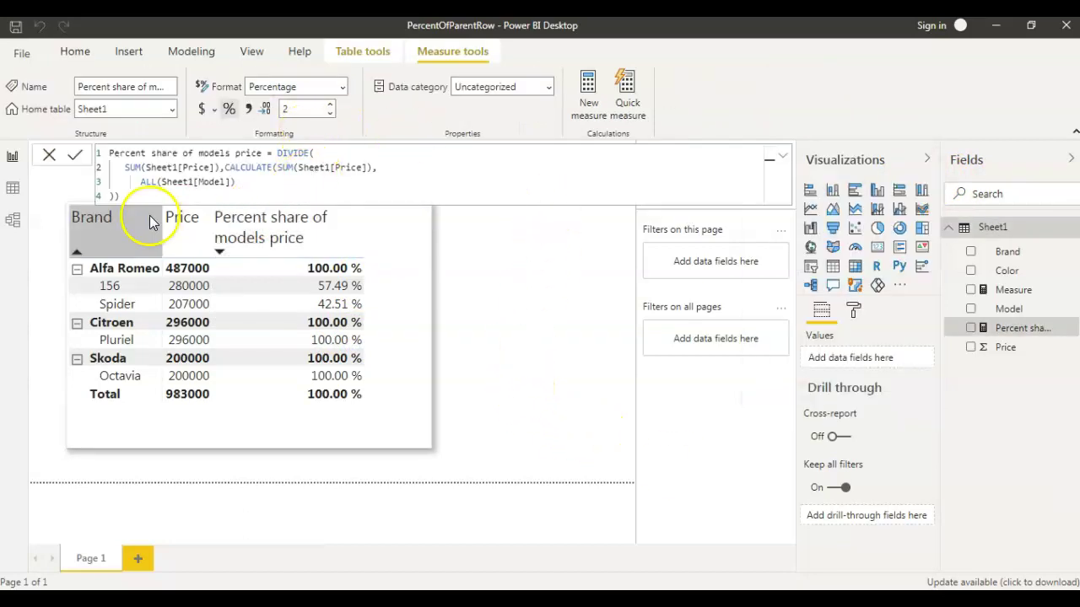
pyautogui.click(533, 321)
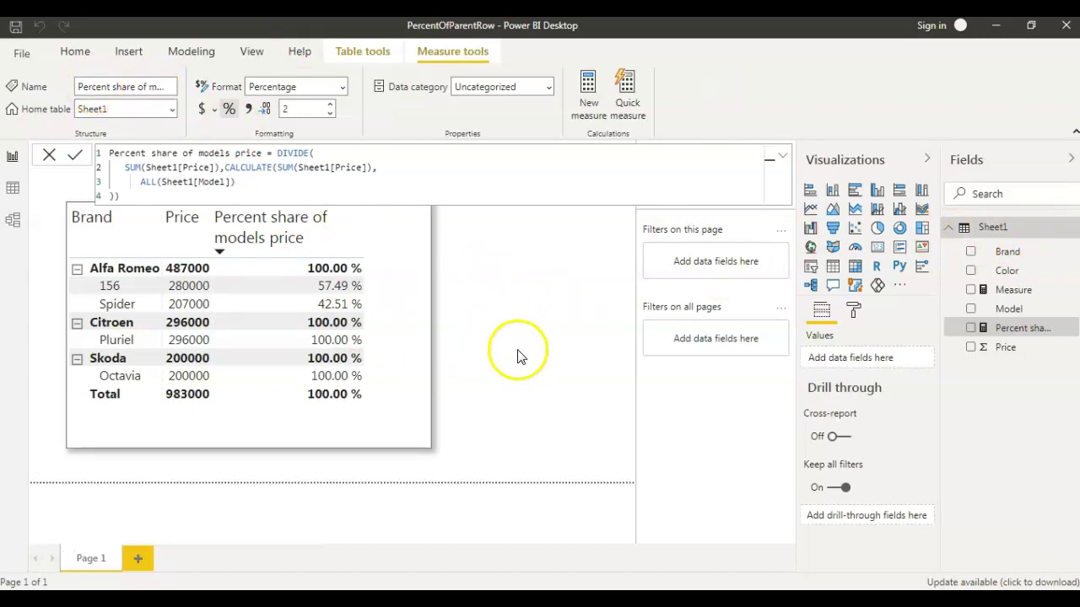
pyautogui.click(599, 407)
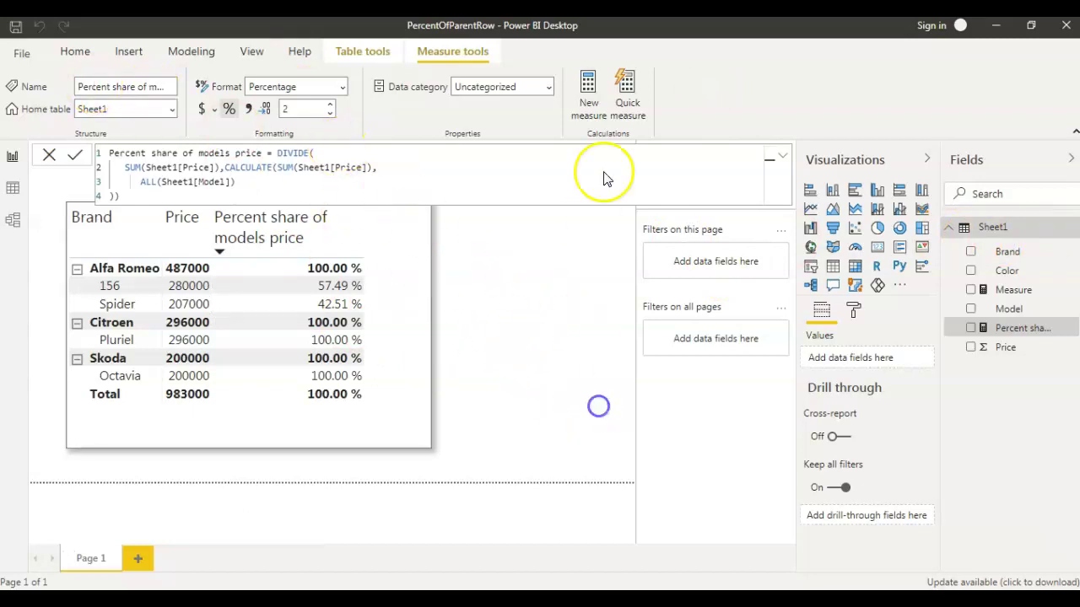
# - Create a new measure named % of Parent Row
pyautogui.click(591, 91)
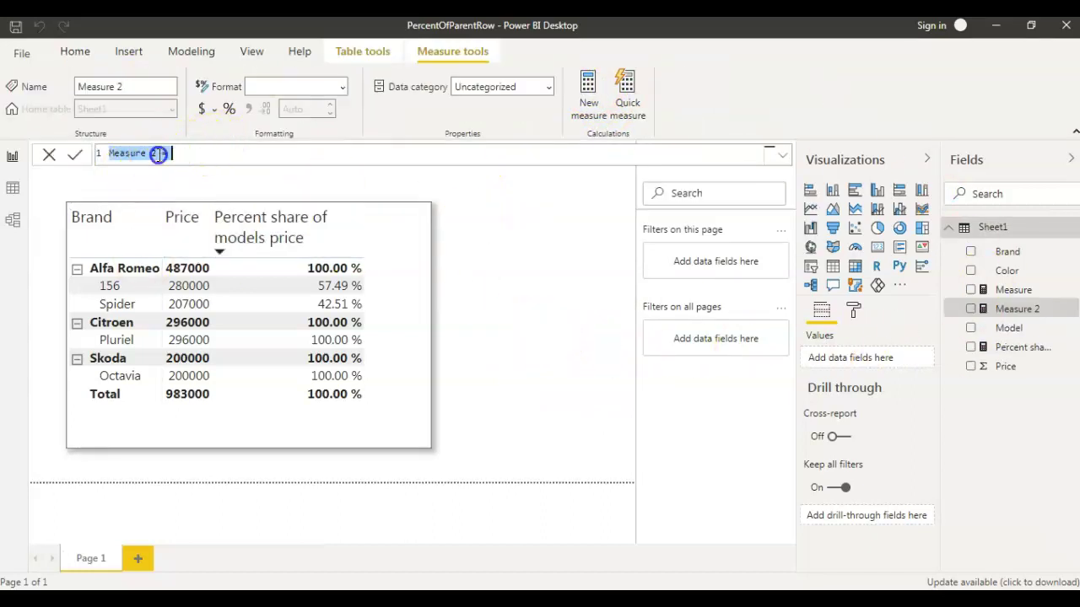
pyautogui.moveTo(157, 154); pyautogui.dragTo(95, 155)
pyautogui.write('% of P')
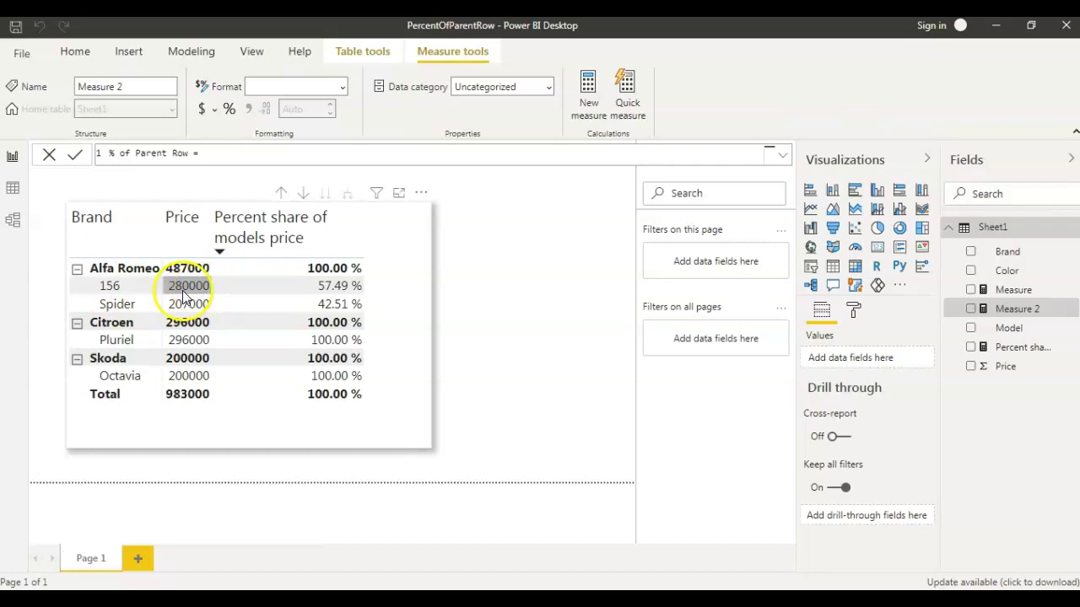
# - Write the formula start Divide(Sum(Sheet1[Price]), with the price sum as numerator
pyautogui.click(215, 153)
pyautogui.write('sum(')
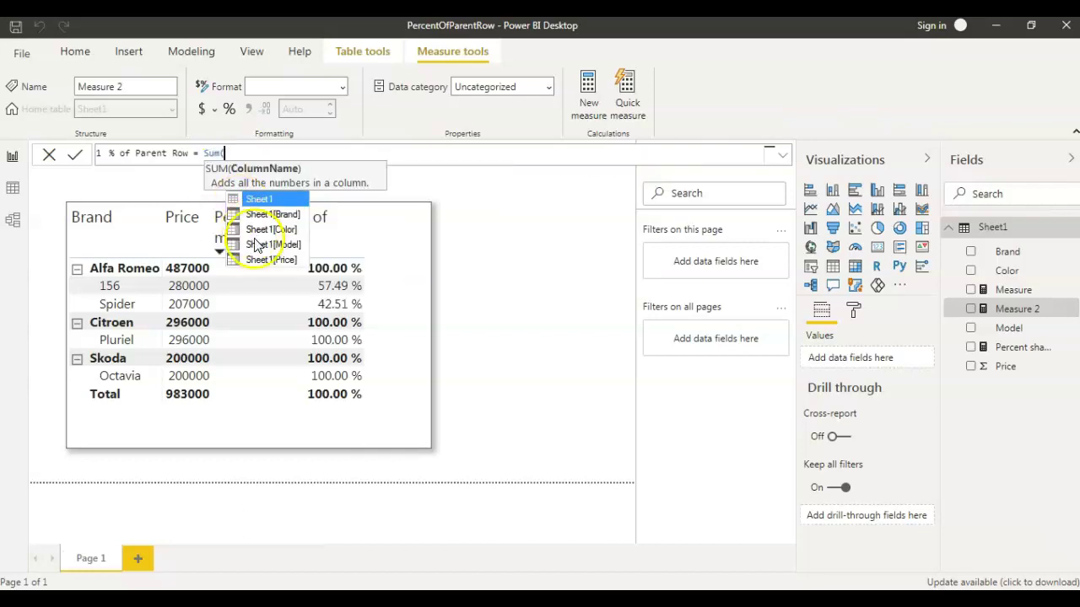
pyautogui.doubleClick(270, 259)
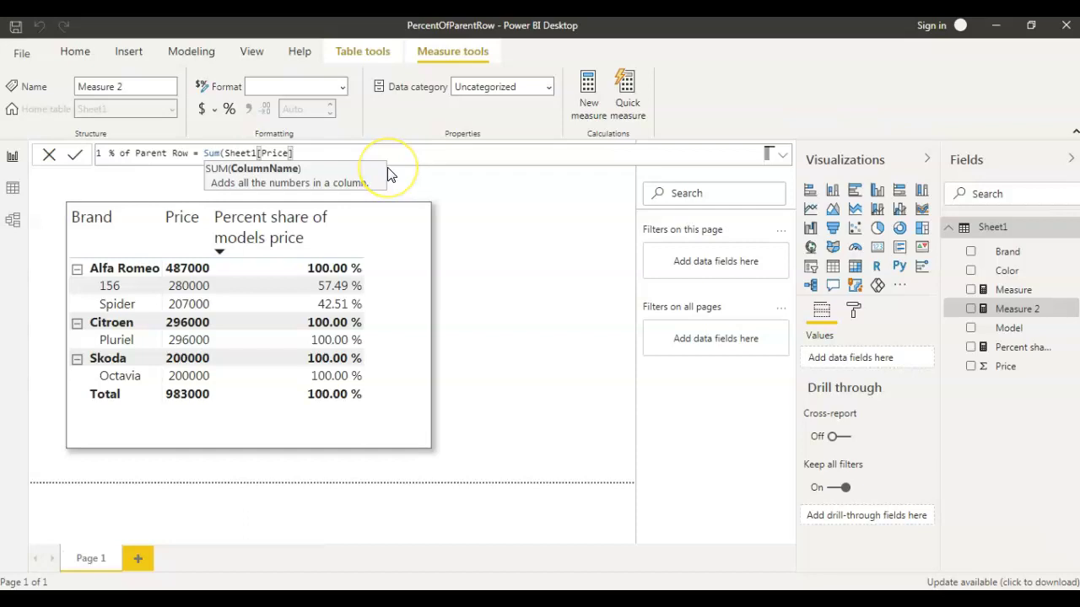
pyautogui.write(')')
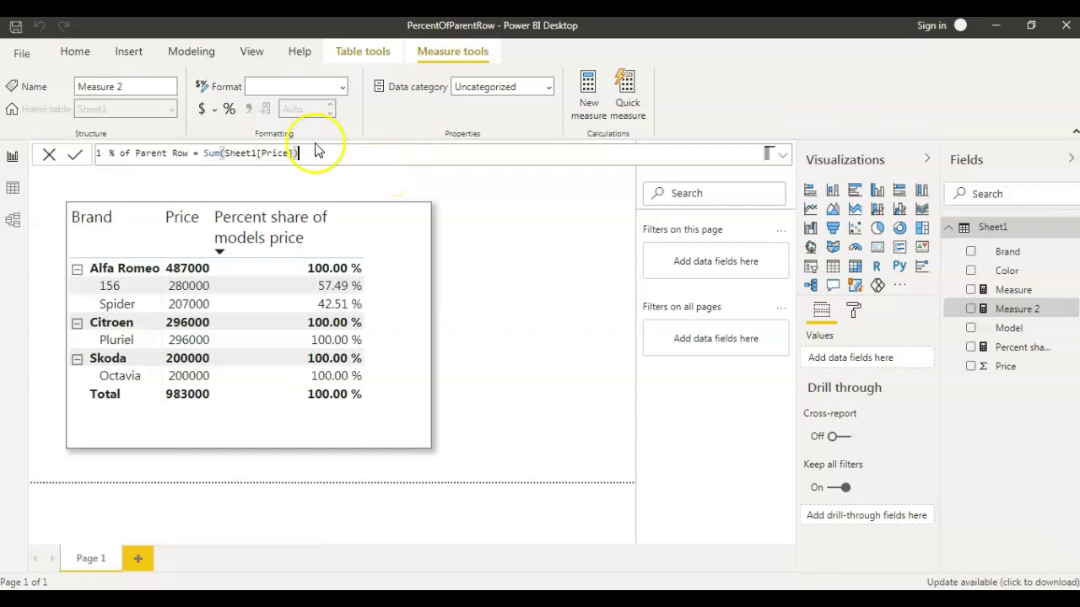
pyautogui.click(202, 155)
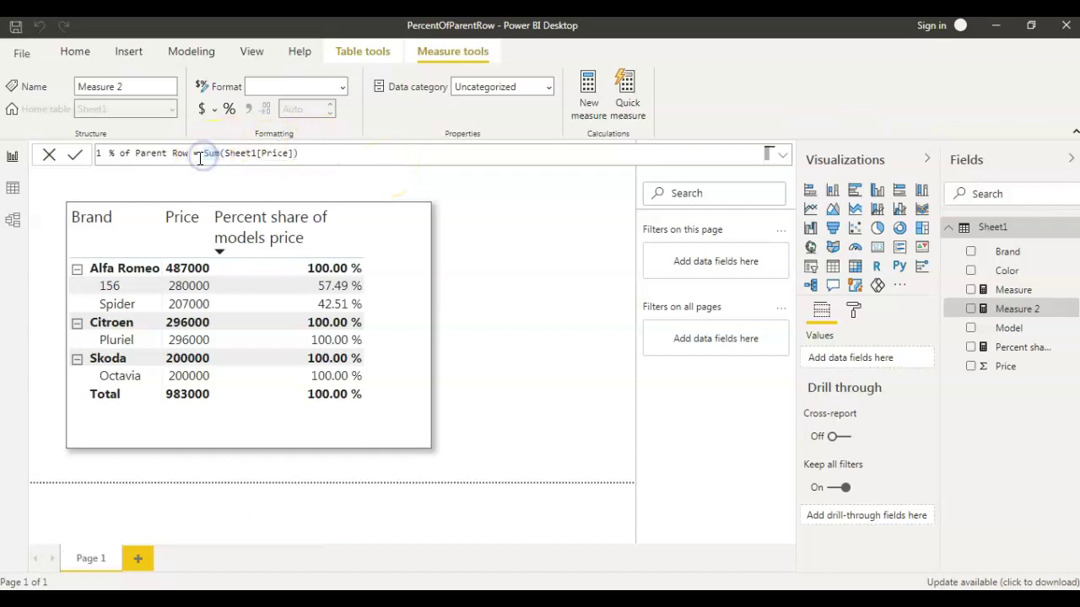
pyautogui.write('Divide')
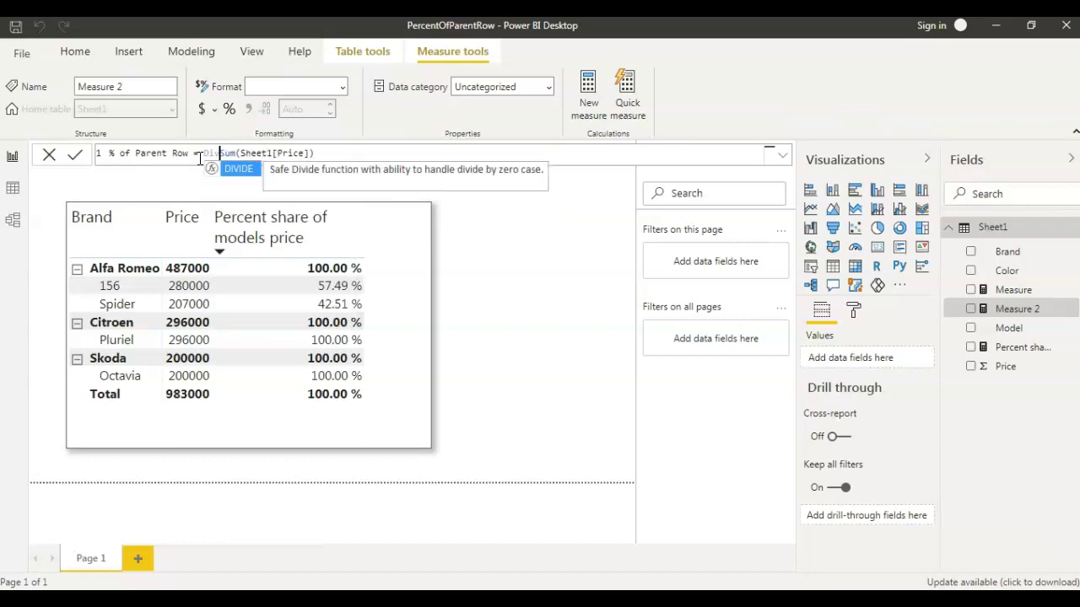
pyautogui.write('(')
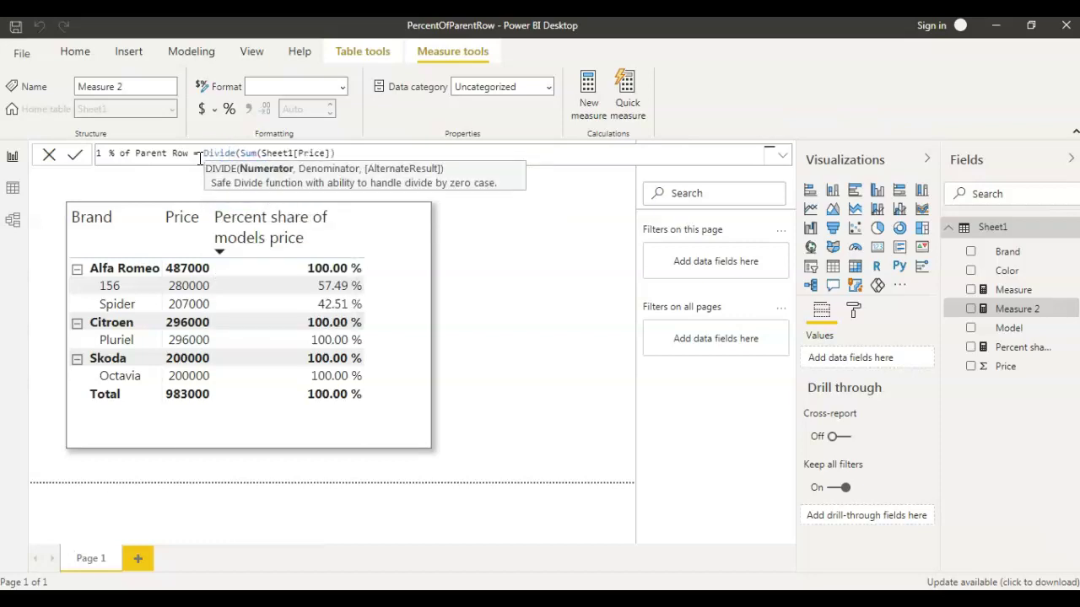
pyautogui.click(217, 153)
pyautogui.moveTo(242, 153); pyautogui.dragTo(337, 156)
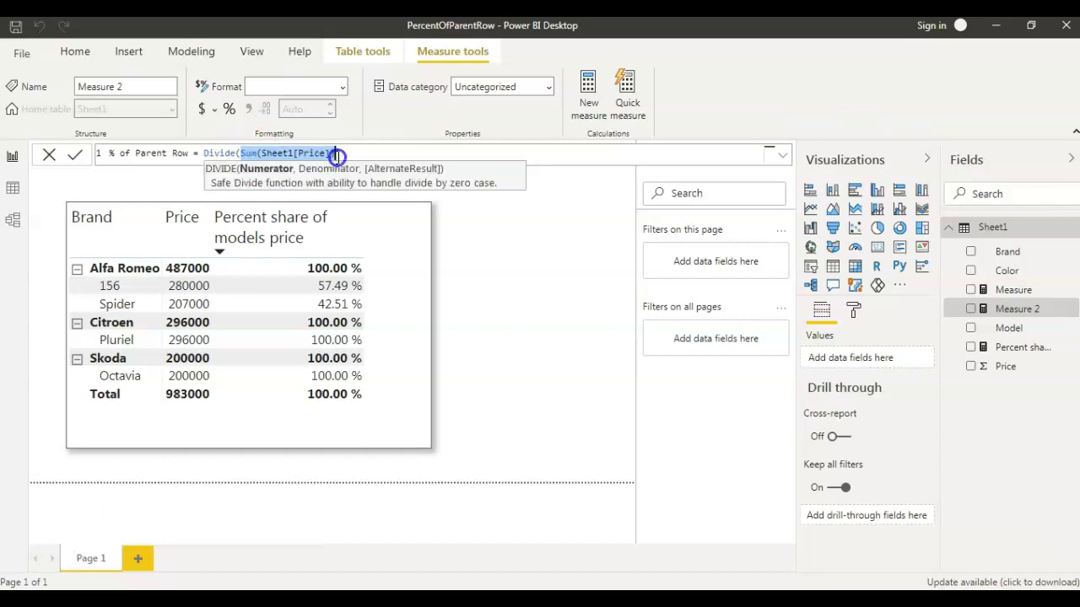
pyautogui.click(336, 156)
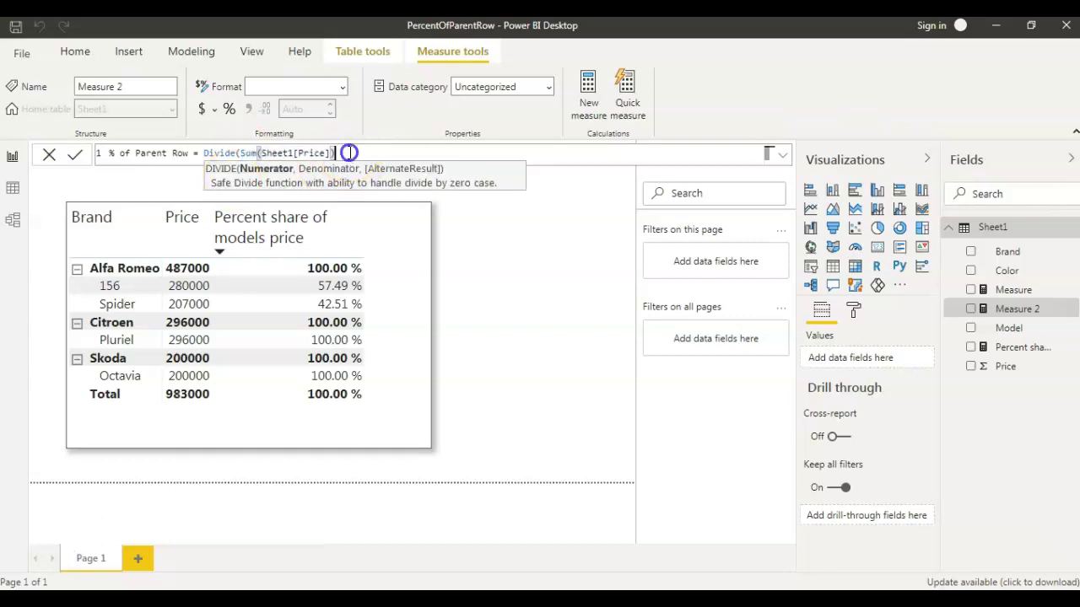
pyautogui.write(',')
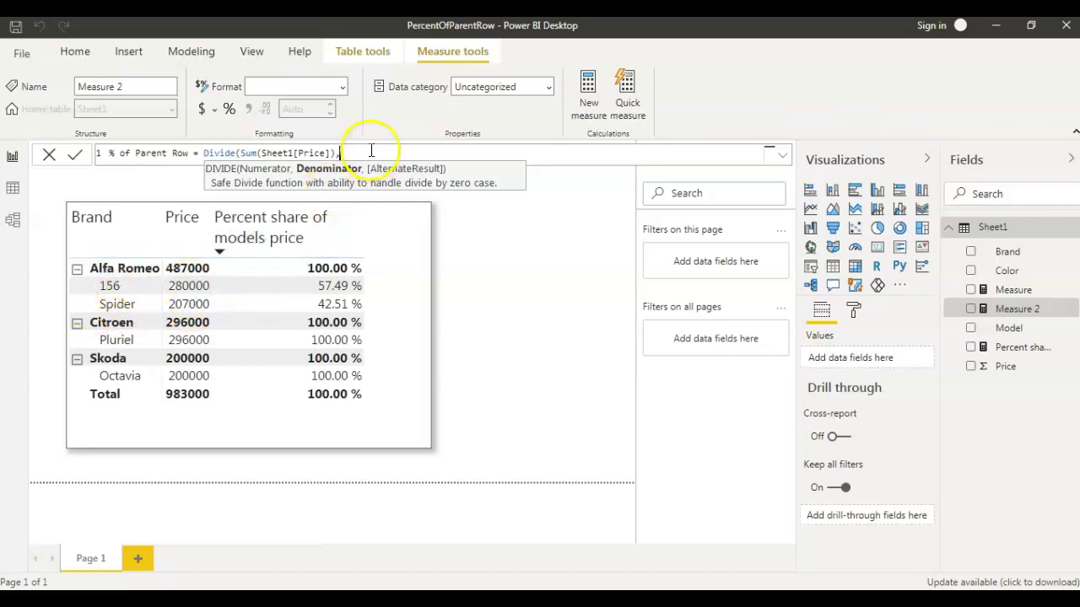
# - Add CALCULATE(SUM(Sheet1[Price]) as the denominator of the % of Parent Row formula
pyautogui.write('ca')
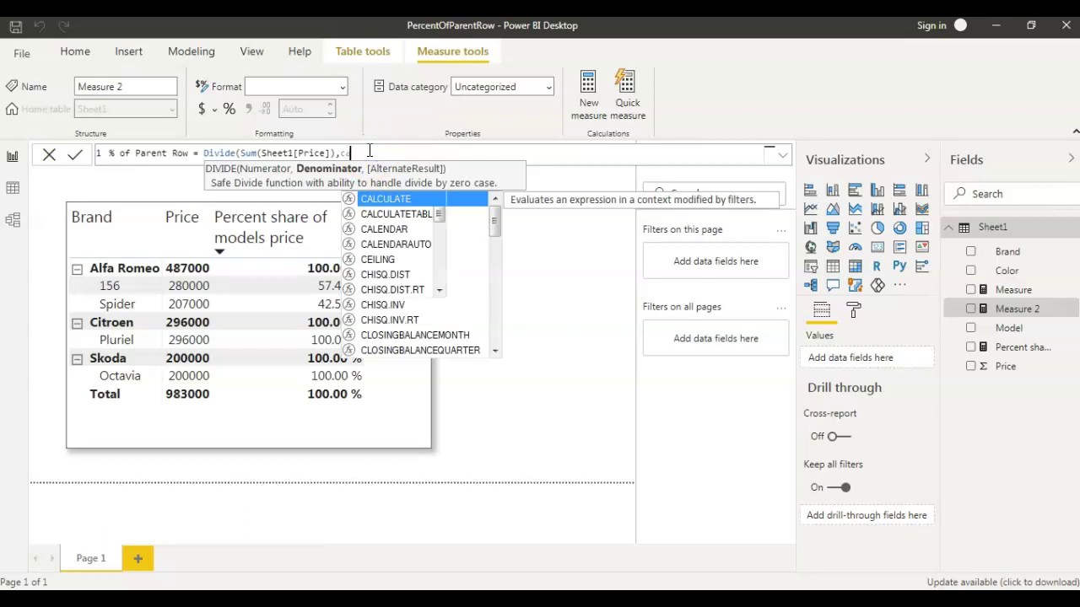
pyautogui.write('l')
pyautogui.press('Tab')
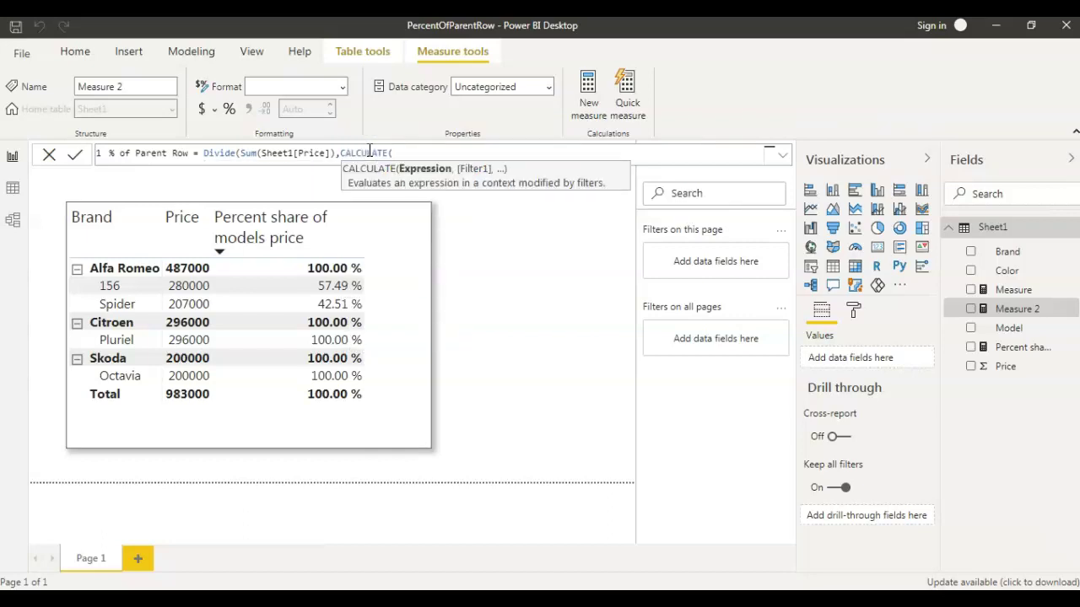
pyautogui.write('Sum')
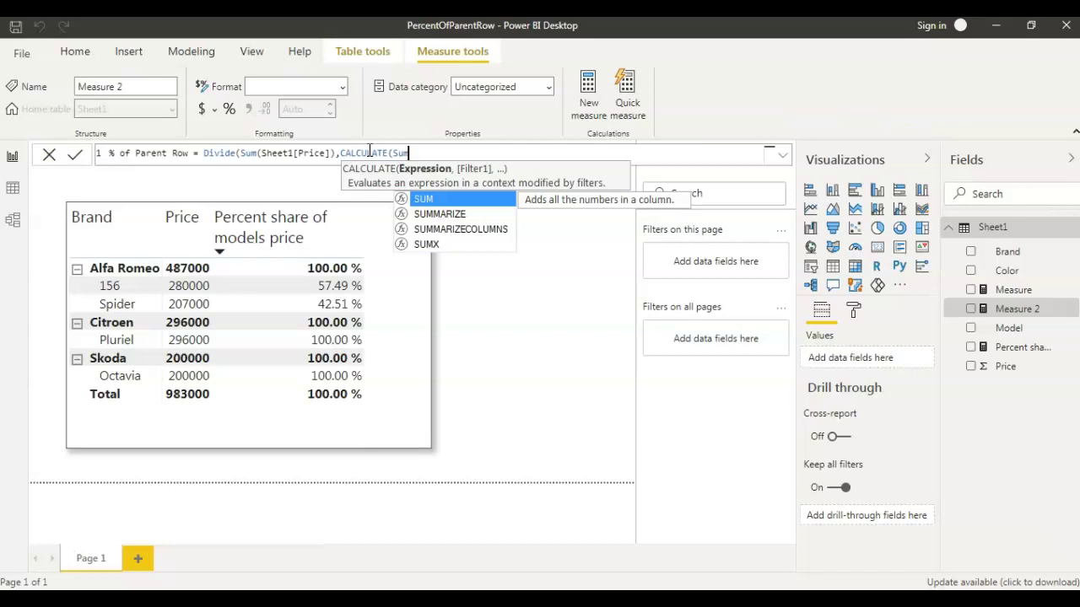
pyautogui.press('Tab')
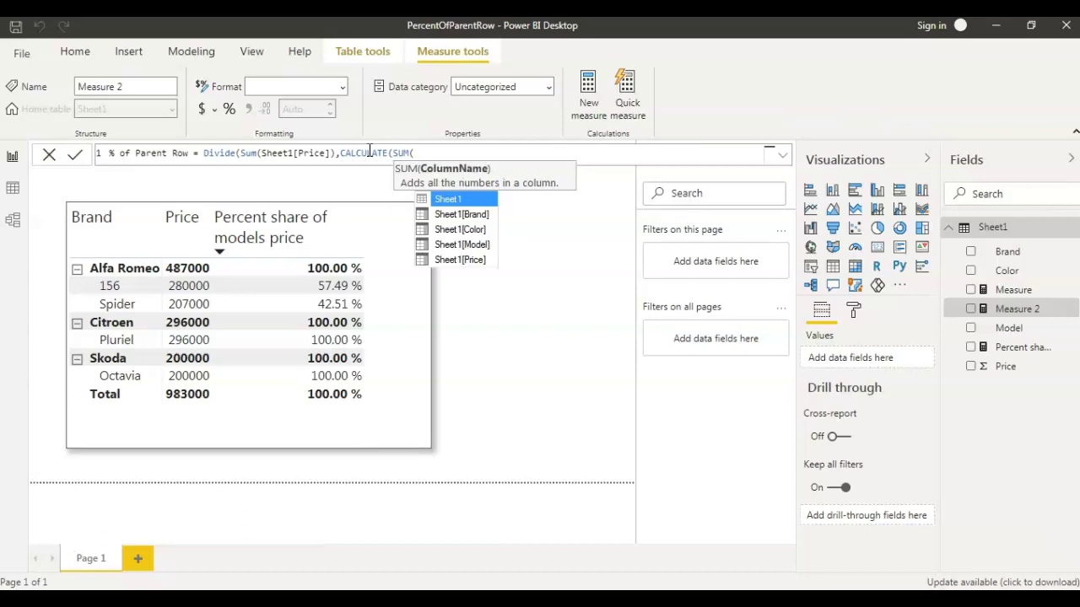
pyautogui.click(464, 261)
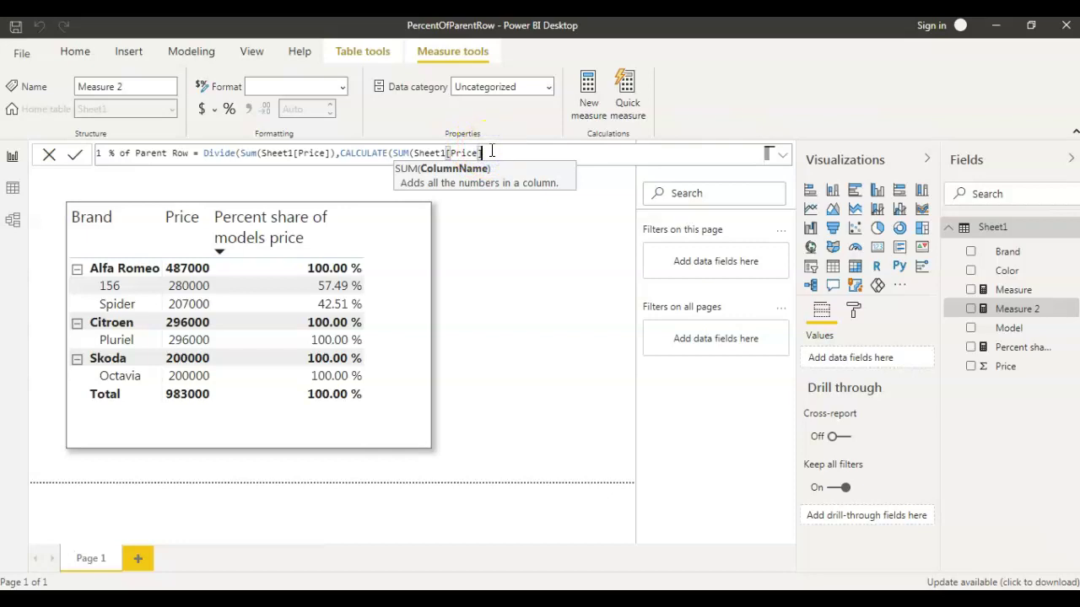
pyautogui.write(')')
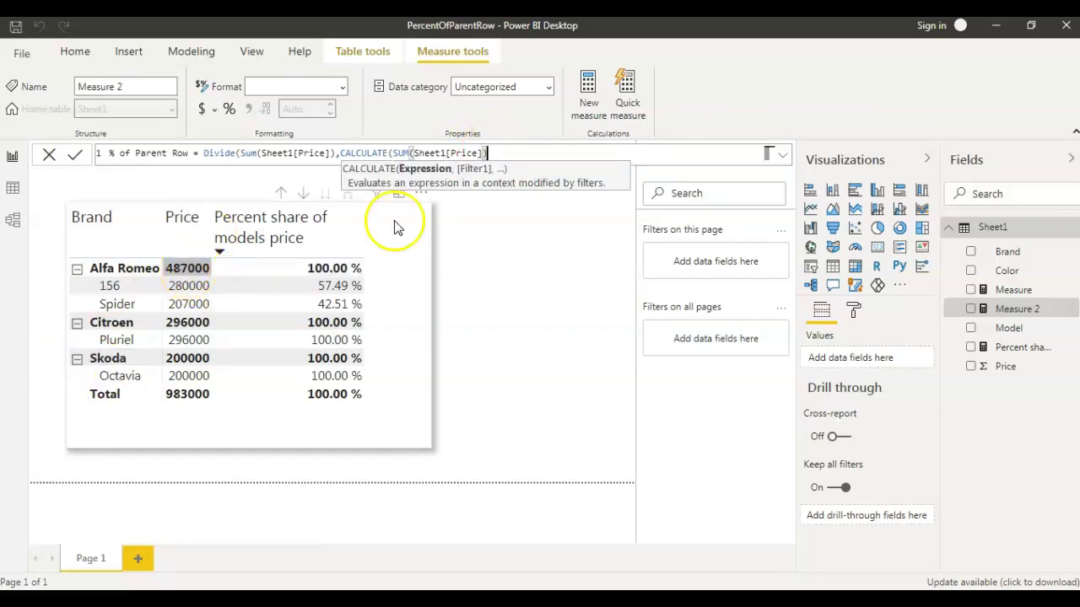
pyautogui.write(',')
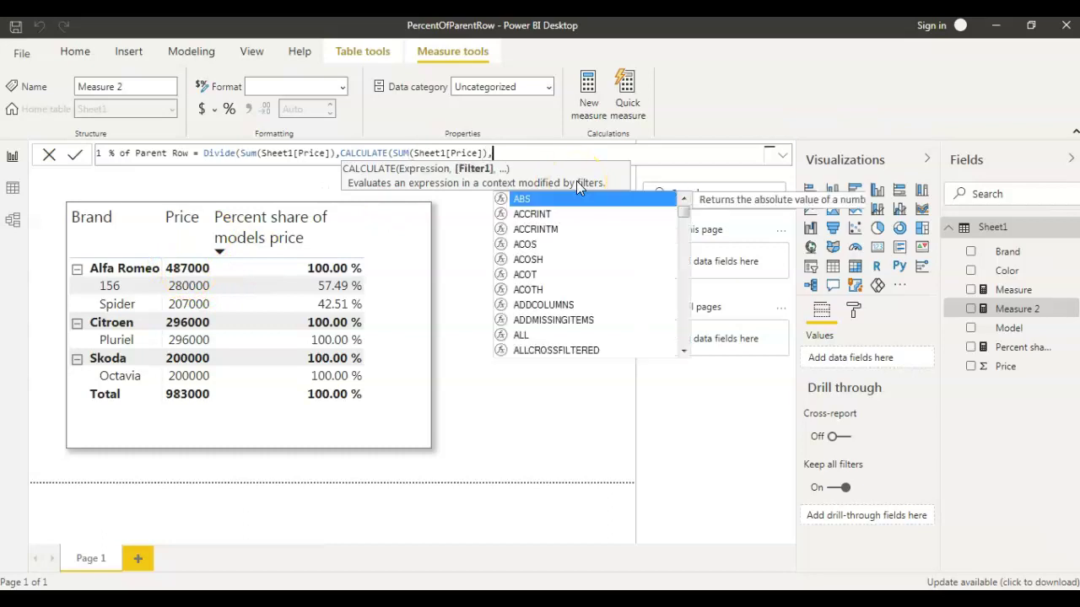
pyautogui.write('All')
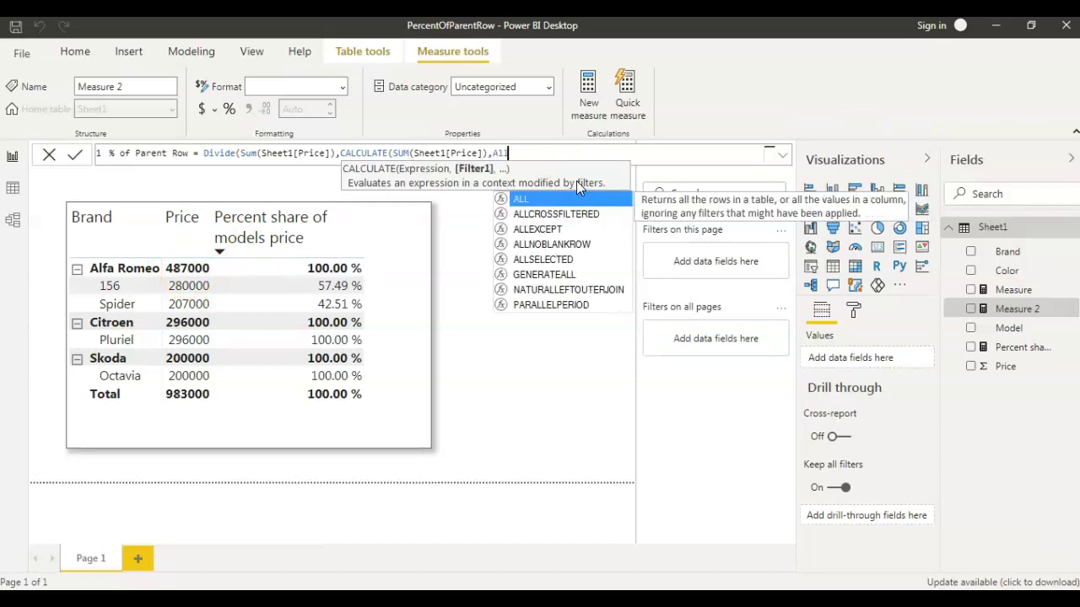
# - Add ALL(Sheet1[Price],Sheet1[Model]) as the filter and close the formula's parentheses
pyautogui.press('Tab')
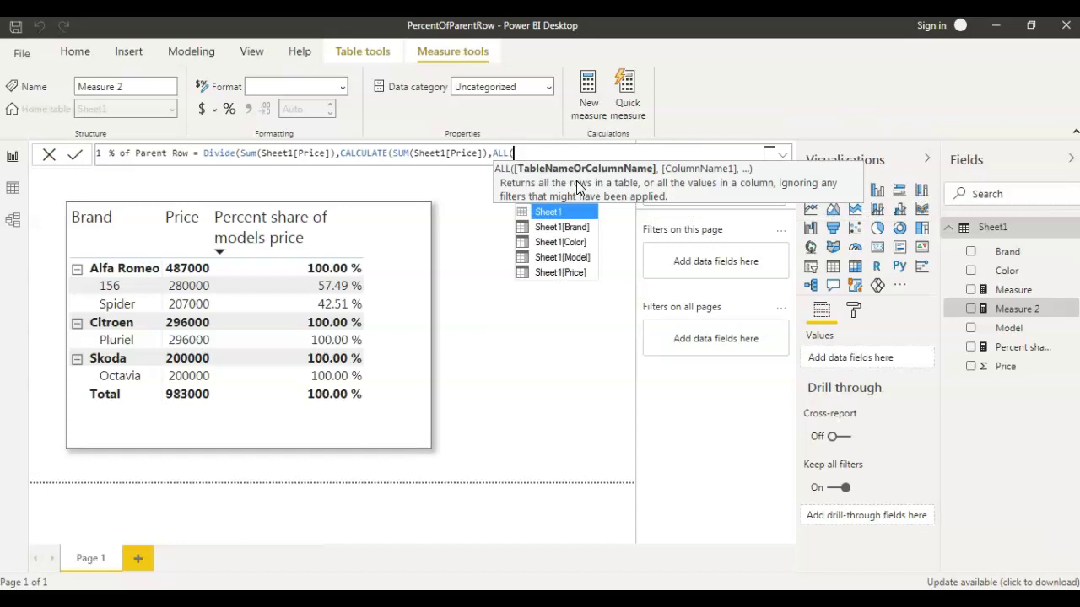
pyautogui.click(579, 273)
pyautogui.write(',Mode')
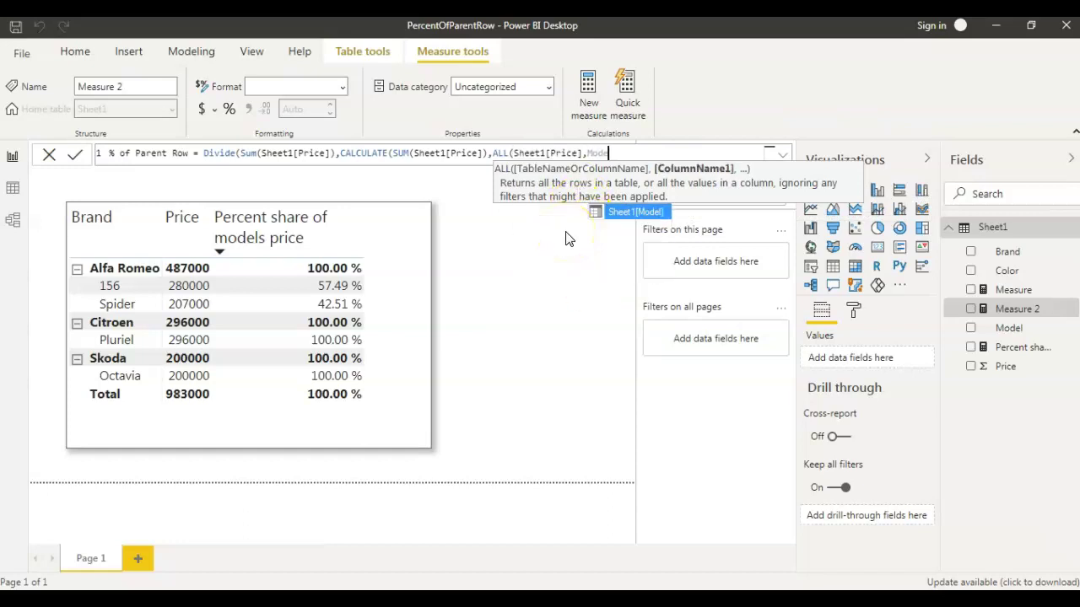
pyautogui.press('BackSpace')
pyautogui.press('BackSpace')
pyautogui.press('BackSpace')
pyautogui.press('BackSpace')
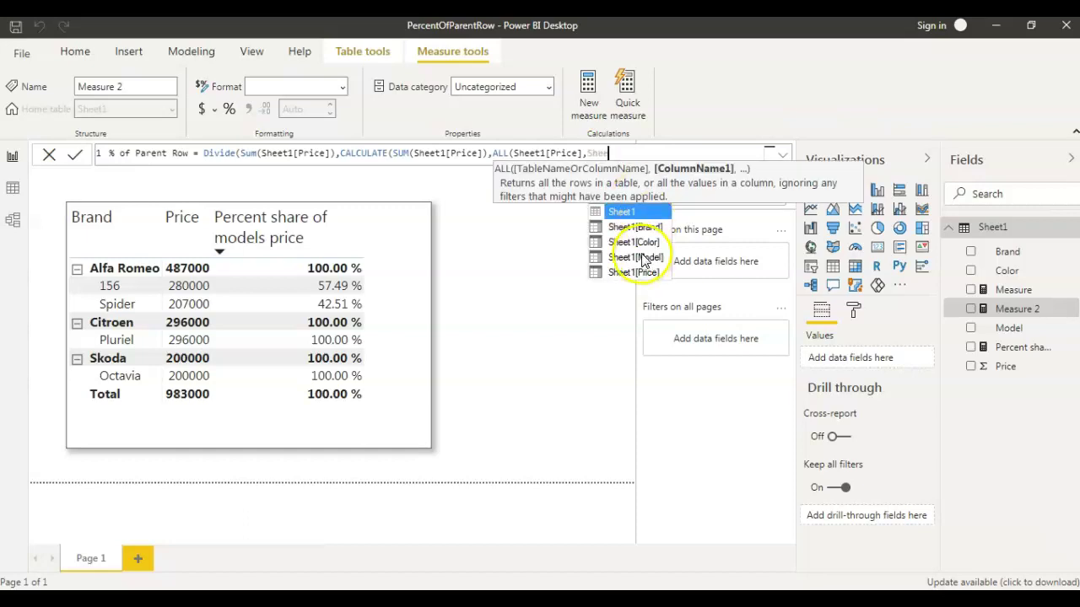
pyautogui.click(635, 257)
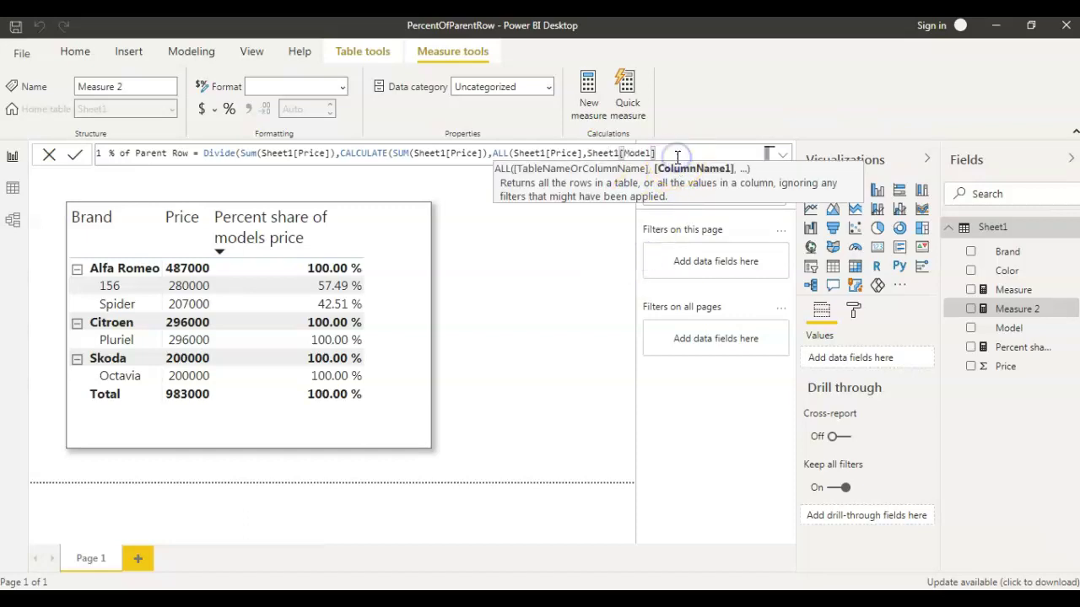
pyautogui.write('))')
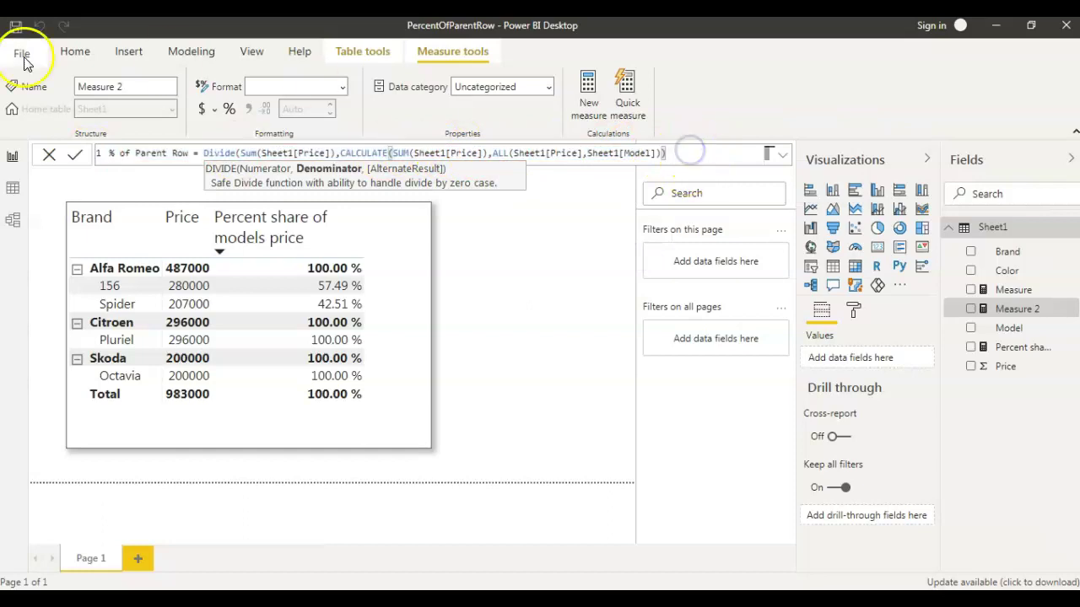
# - Commit the measure and add % of Parent Row to the widened matrix
pyautogui.click(77, 154)
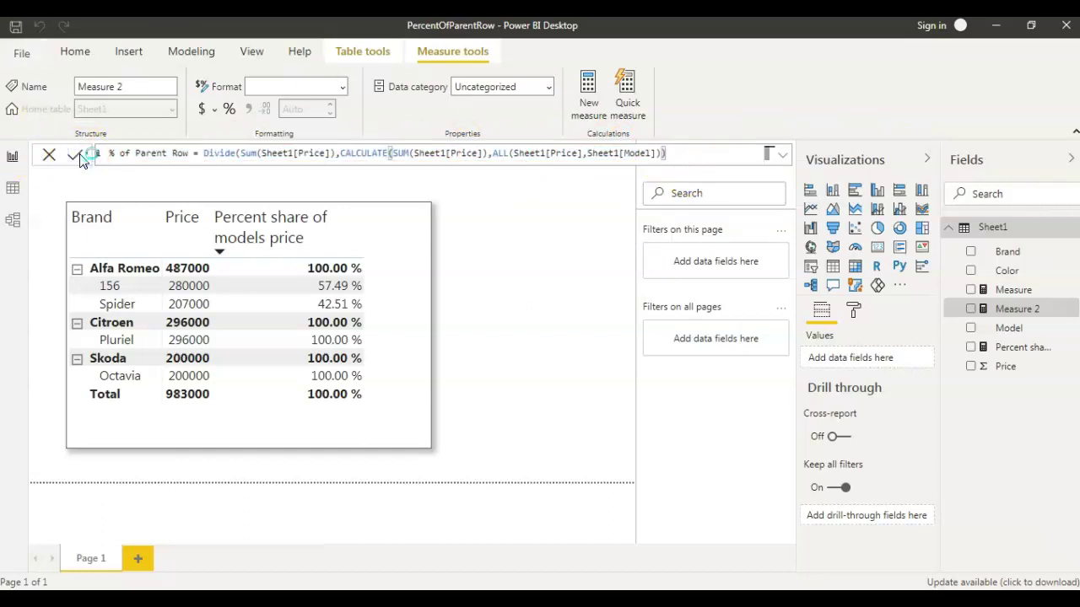
pyautogui.click(393, 352)
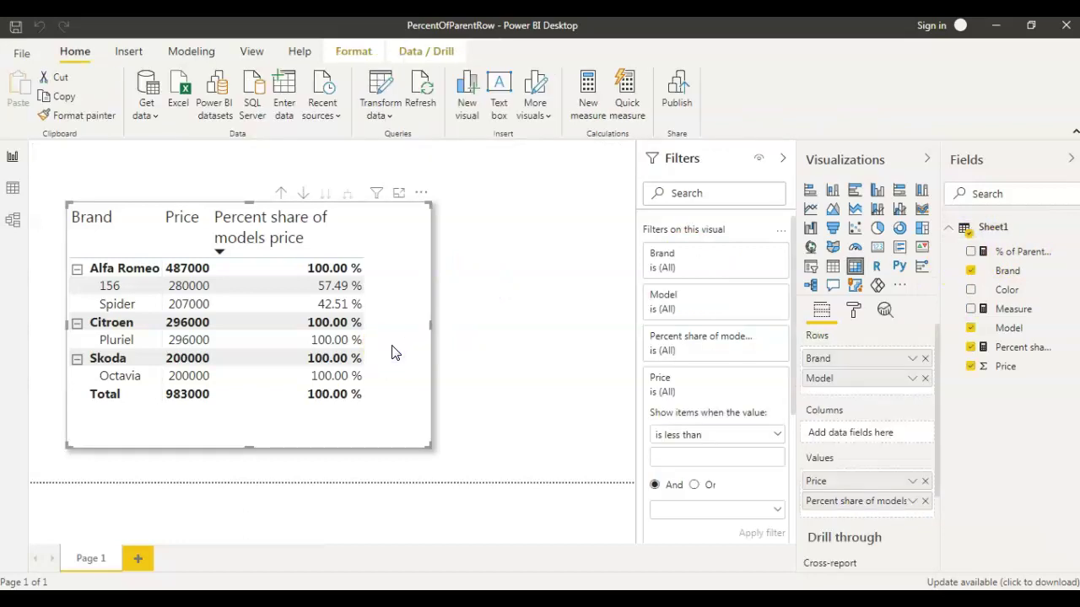
pyautogui.click(971, 252)
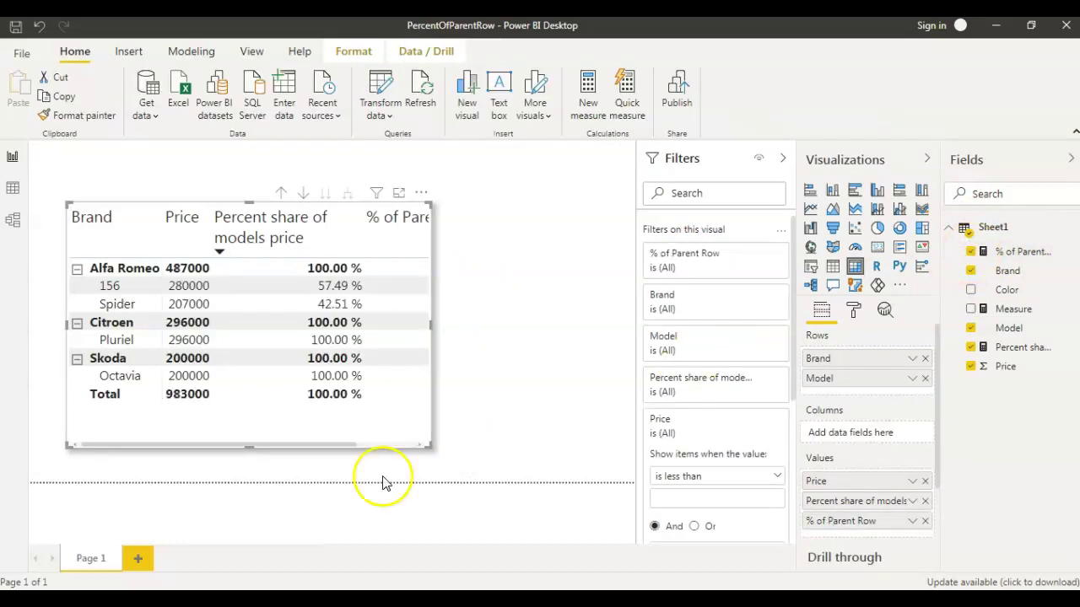
pyautogui.moveTo(429, 447); pyautogui.dragTo(554, 447)
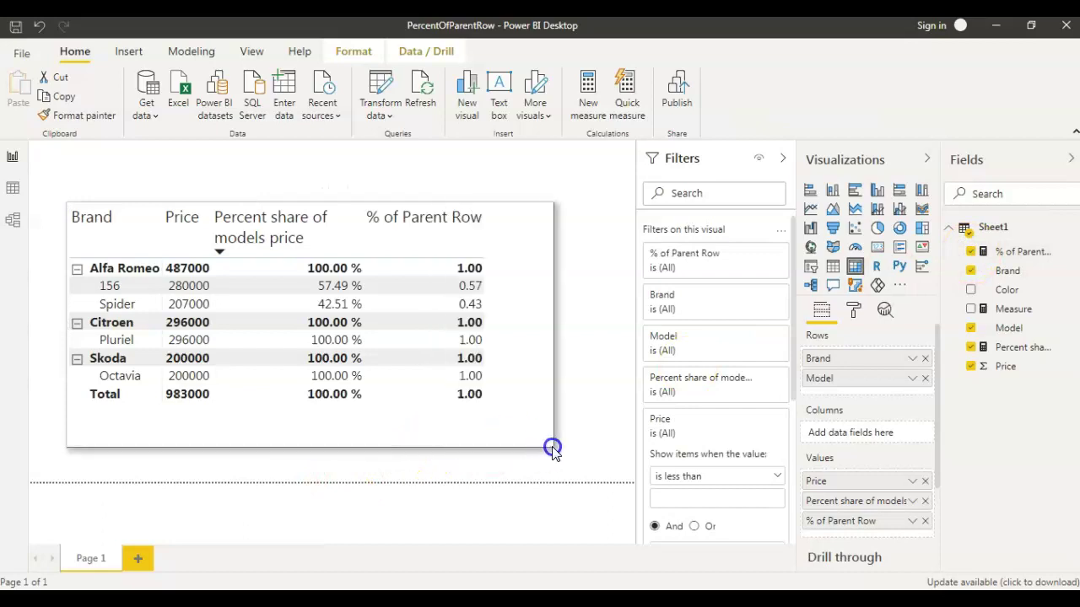
# - Format % of Parent Row as Percentage with 2 decimal places
pyautogui.click(1023, 253)
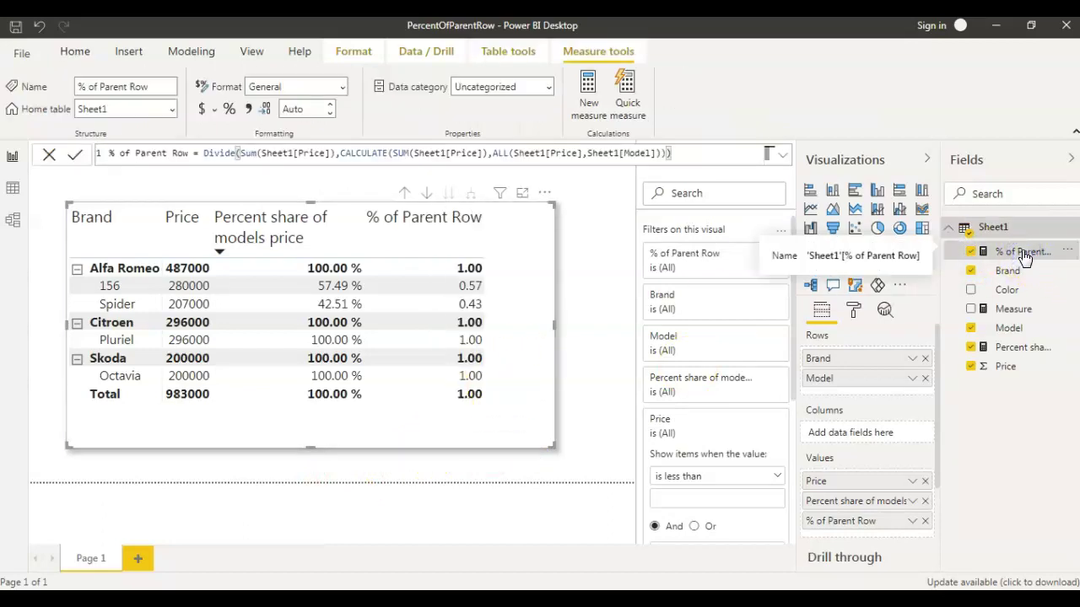
pyautogui.click(287, 114)
pyautogui.click(229, 110)
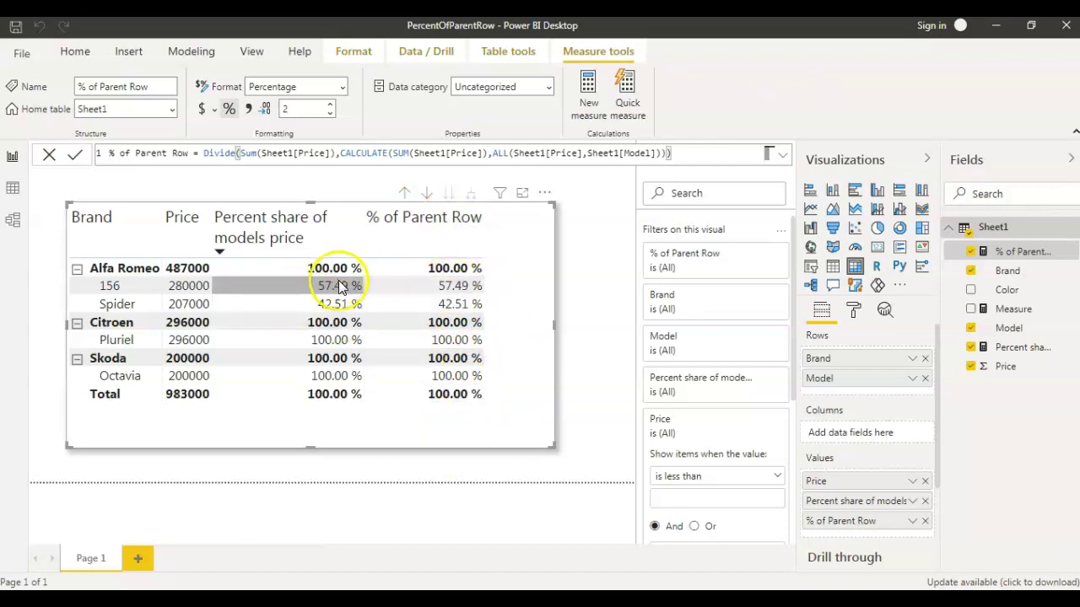
pyautogui.click(193, 151)
pyautogui.click(213, 154)
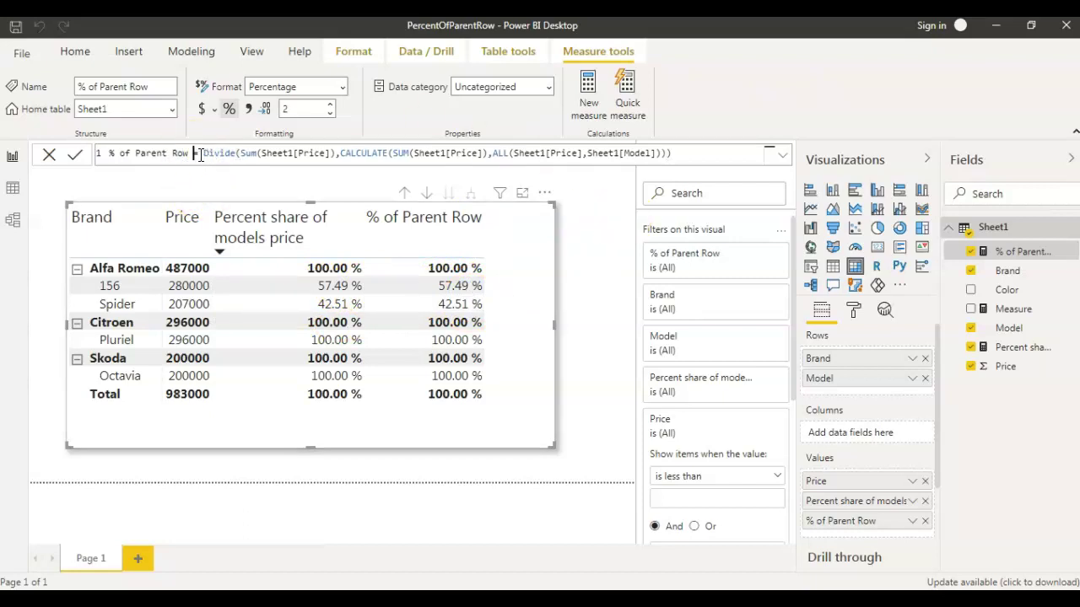
pyautogui.moveTo(205, 155); pyautogui.dragTo(694, 155)
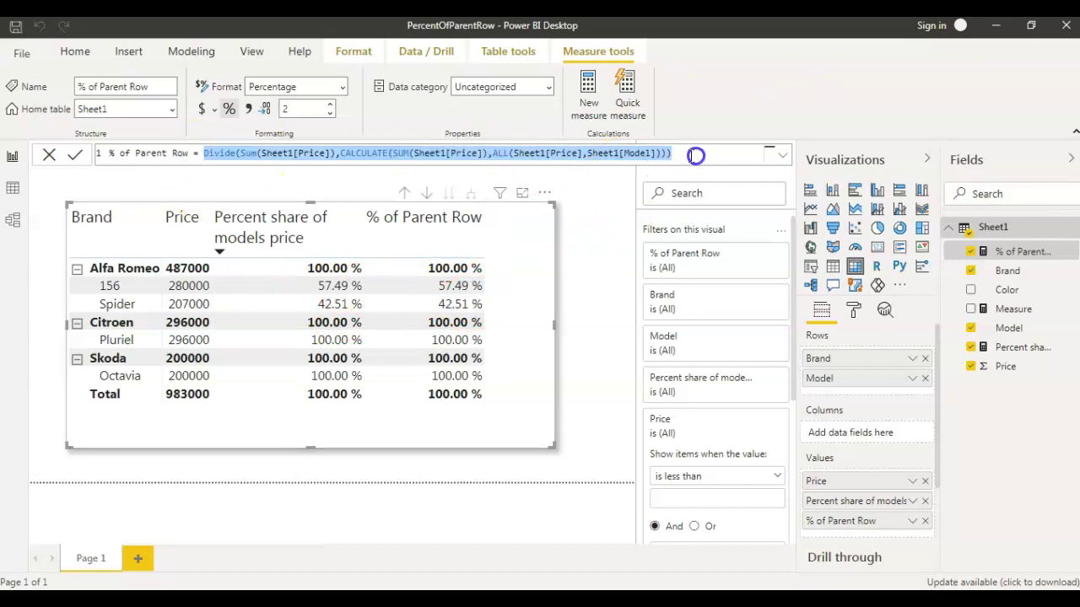
pyautogui.doubleClick(218, 154)
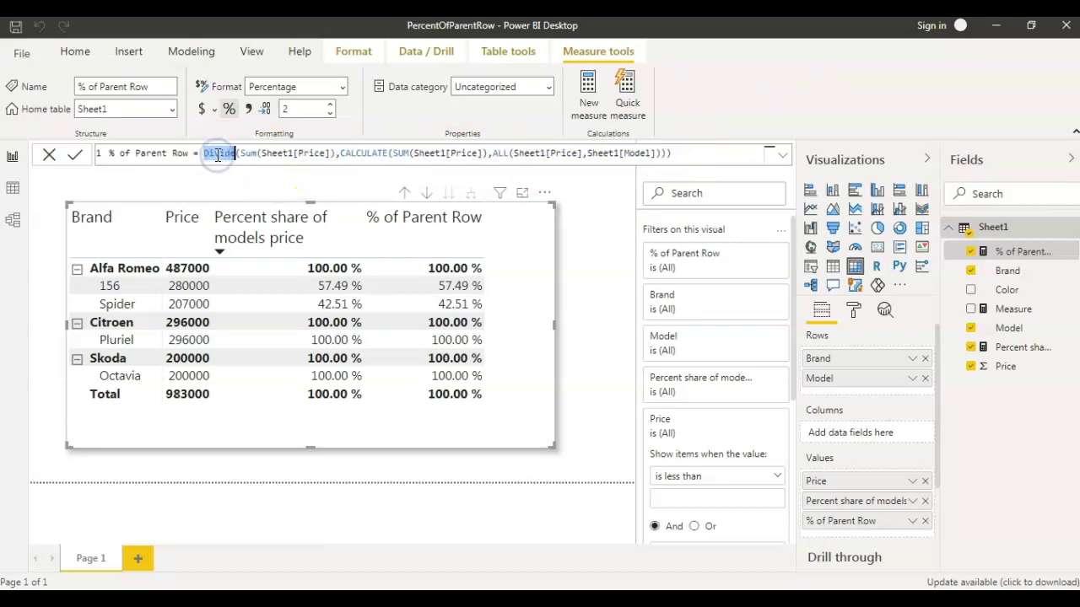
pyautogui.moveTo(240, 153); pyautogui.dragTo(668, 155)
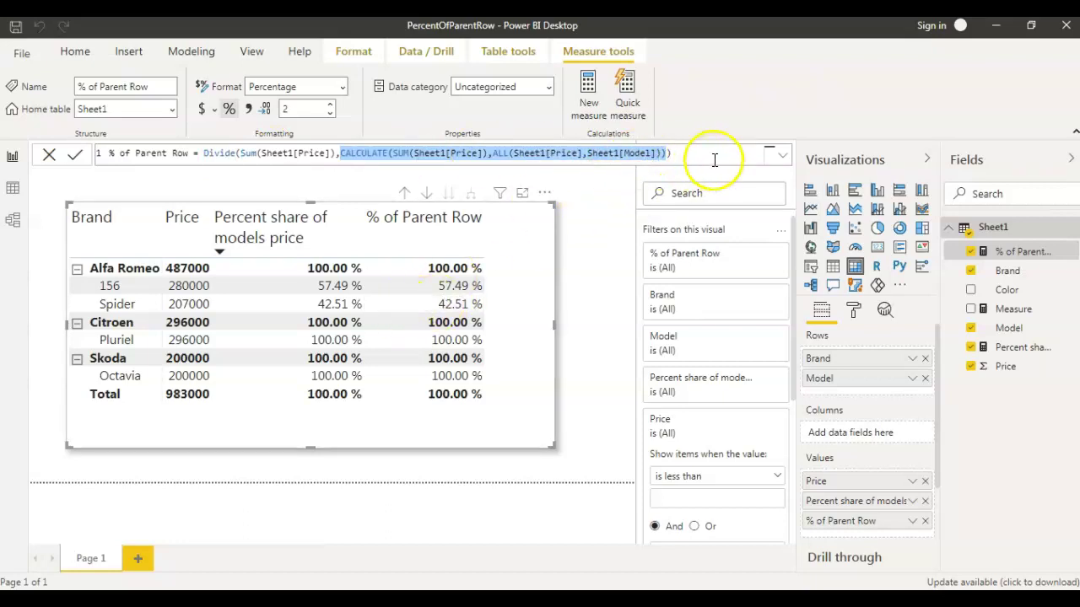
pyautogui.click(714, 159)
pyautogui.click(686, 156)
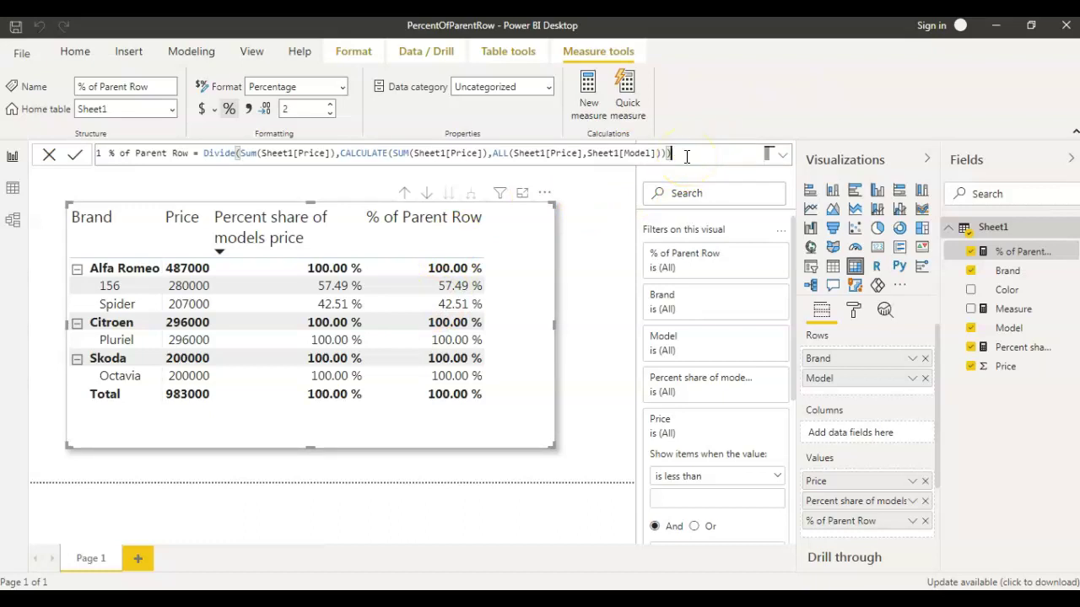